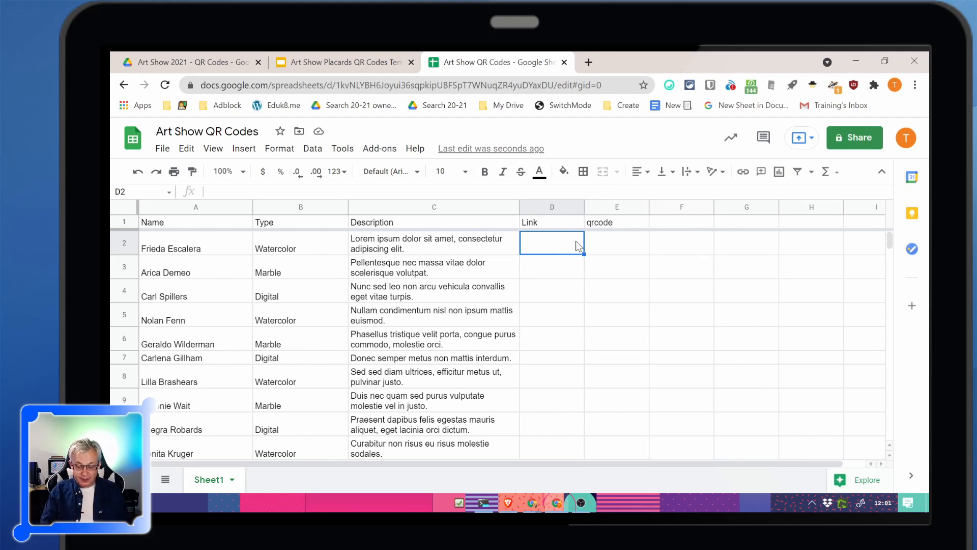
pyautogui.write('https://edukl8.')
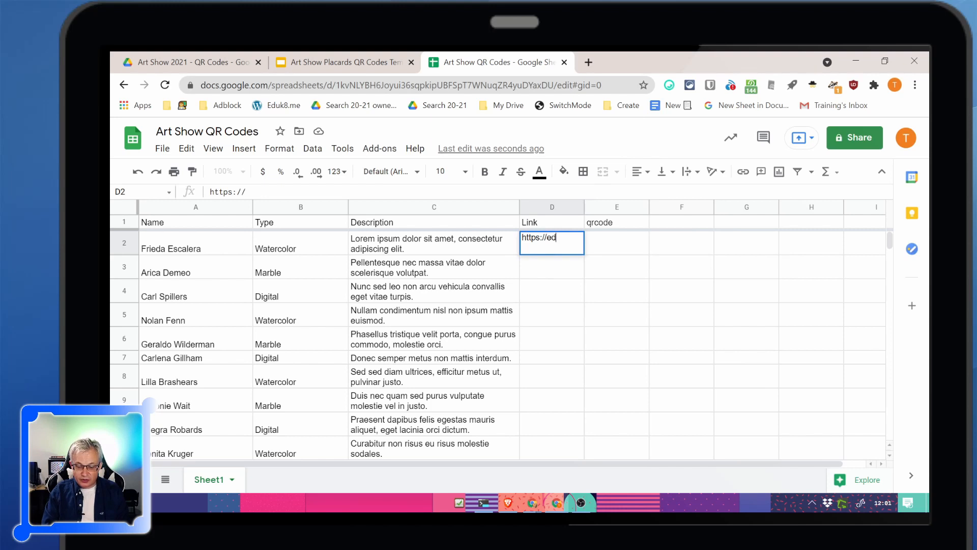
pyautogui.press('BackSpace')
pyautogui.press('BackSpace')
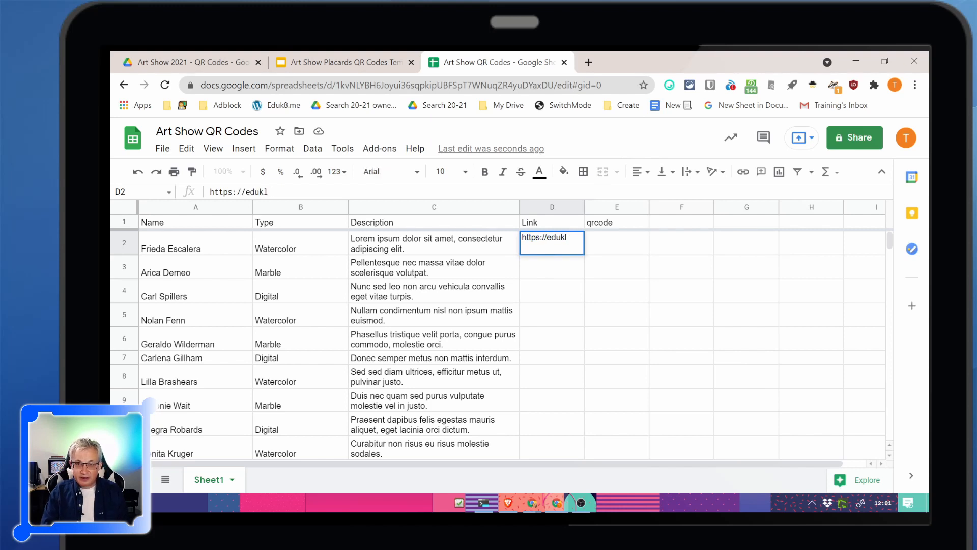
pyautogui.write('.8.')
pyautogui.press('BackSpace')
pyautogui.press('BackSpace')
pyautogui.press('BackSpace')
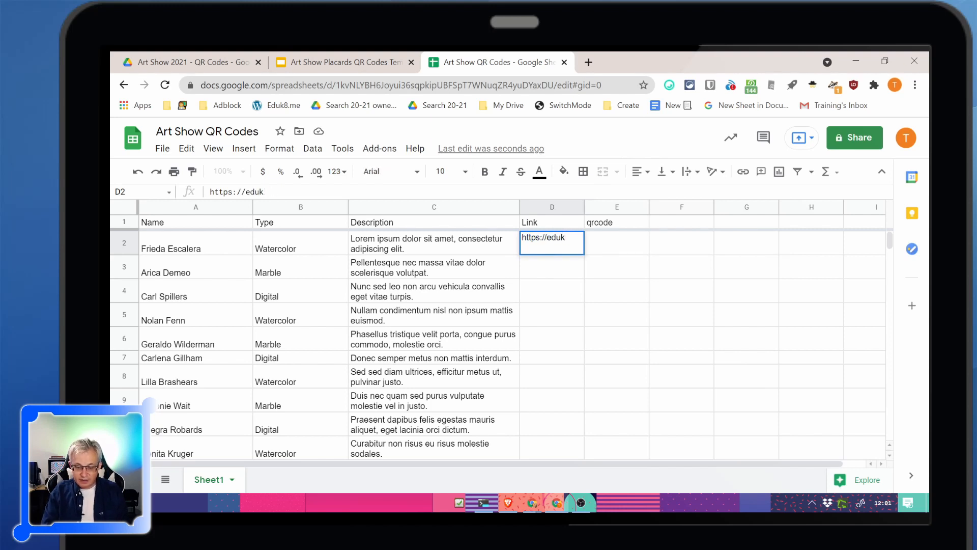
pyautogui.write('8.me')
pyautogui.press('Return')
# - Fill the link from D2 down the Link column through D21
pyautogui.click(577, 247)
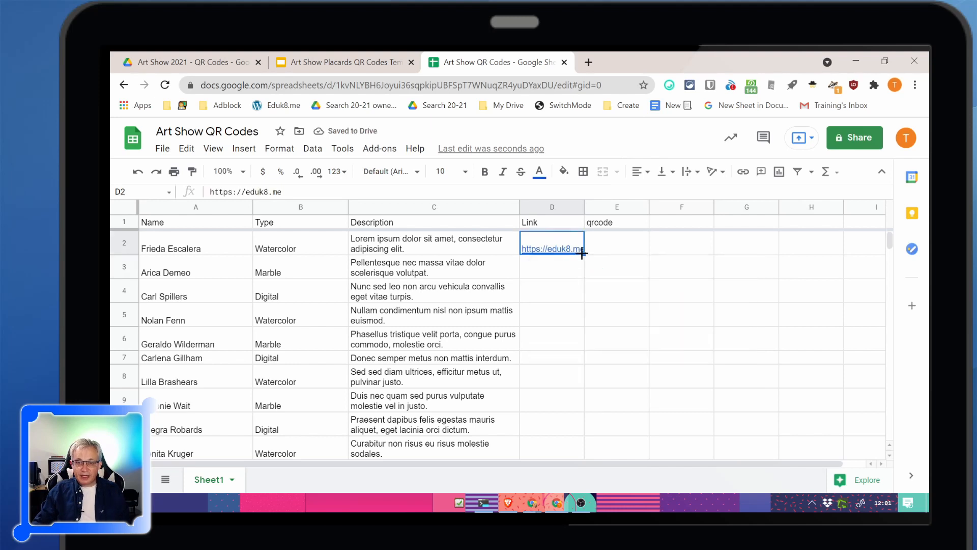
pyautogui.moveTo(581, 253); pyautogui.dragTo(585, 335)
pyautogui.scroll(5, 631, 372)
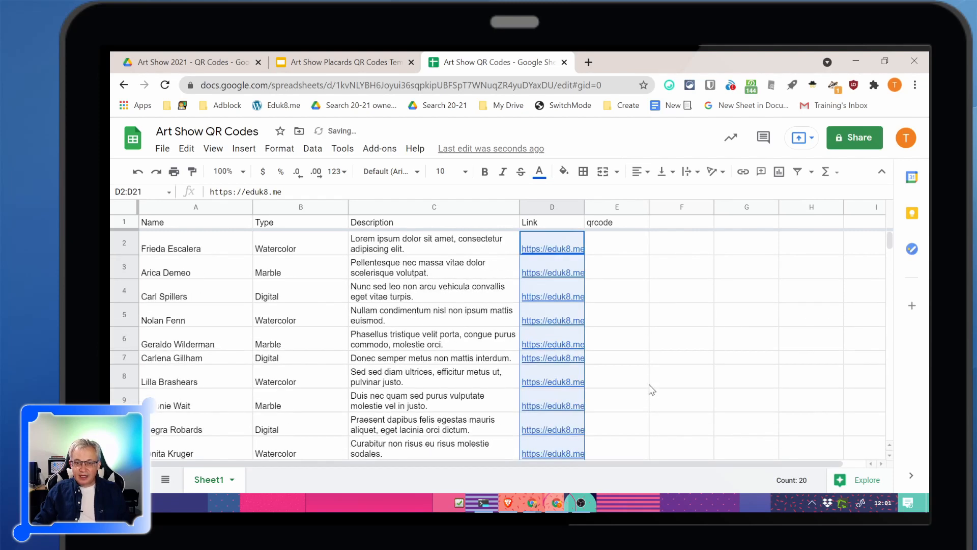
pyautogui.click(628, 244)
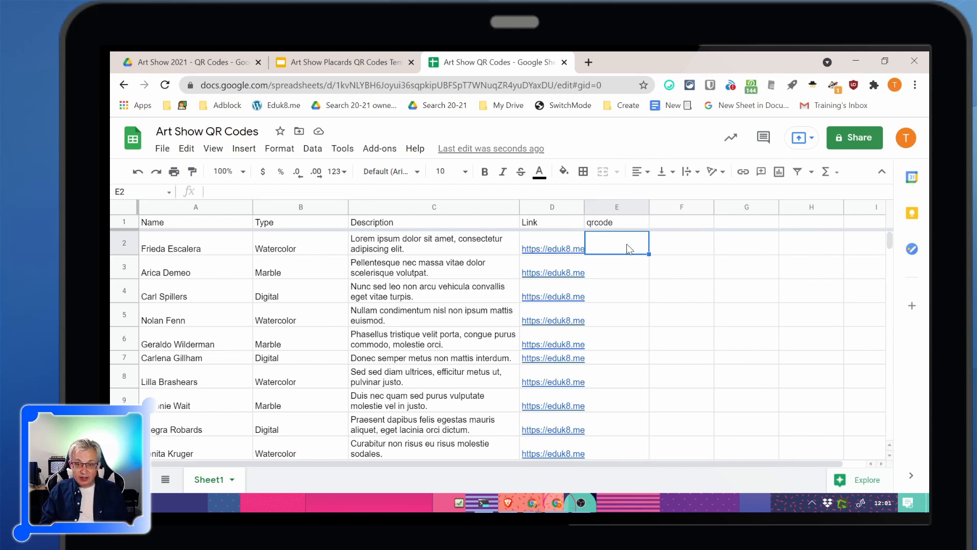
pyautogui.write('="https://chart.googleapis.com/chart?chs=300x300&cht=qr&chl="&encodeurl(D2)')
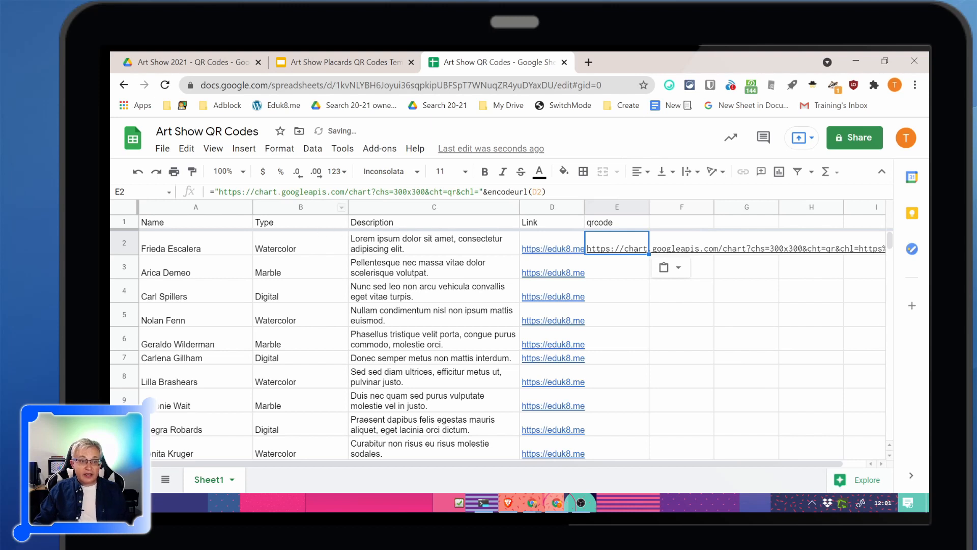
pyautogui.click(211, 191)
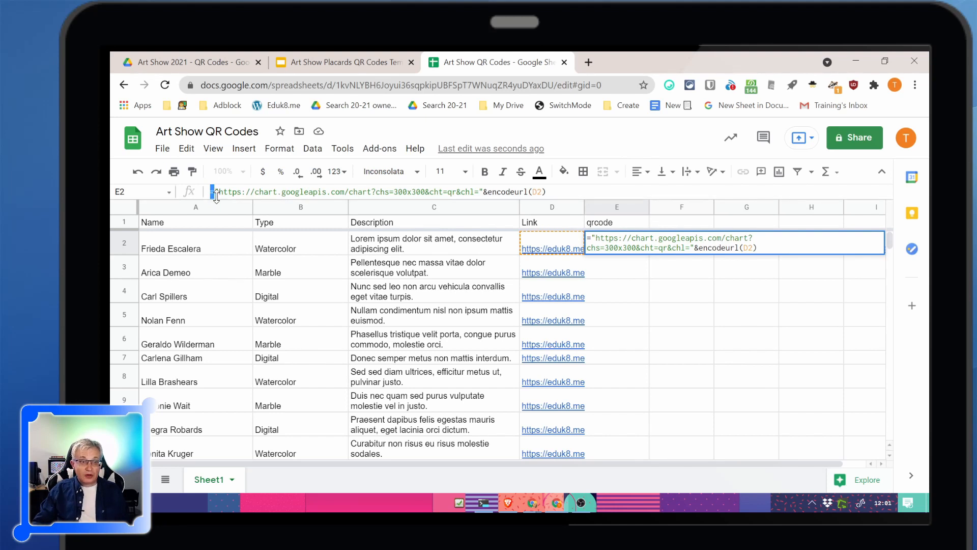
pyautogui.moveTo(215, 191); pyautogui.dragTo(483, 192)
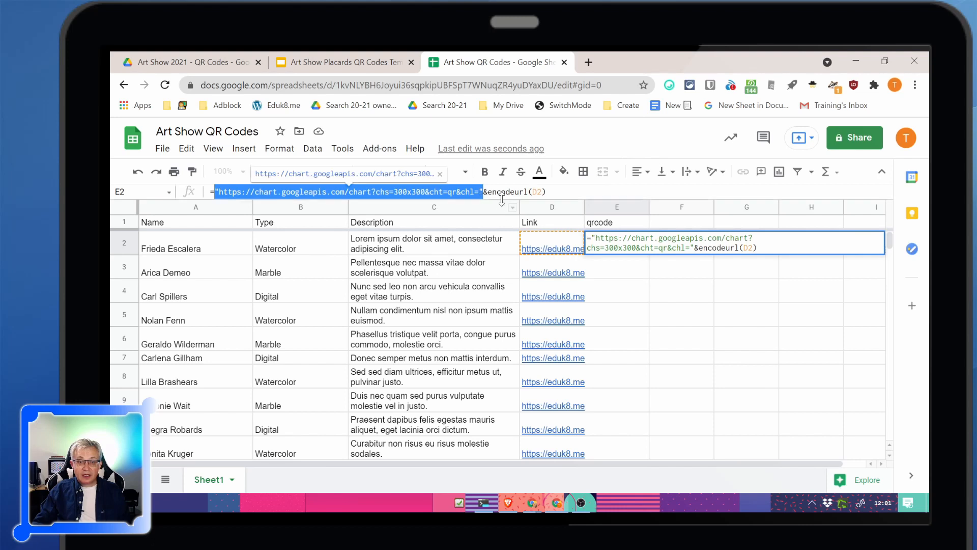
pyautogui.click(486, 192)
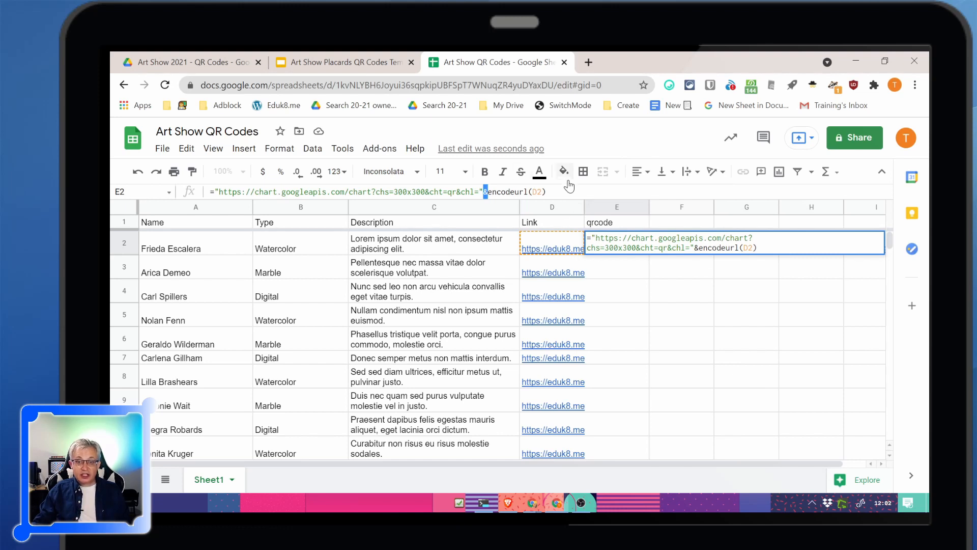
pyautogui.click(613, 192)
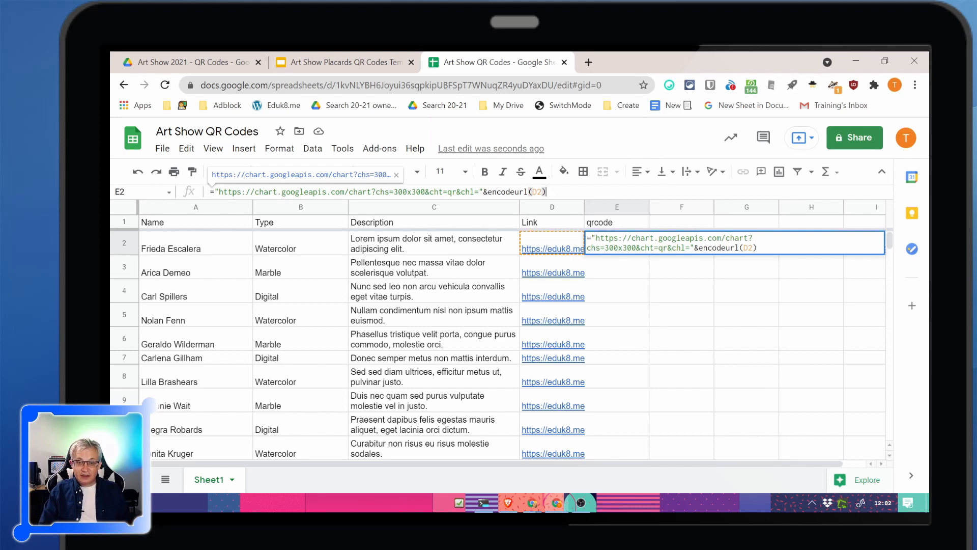
pyautogui.press('Return')
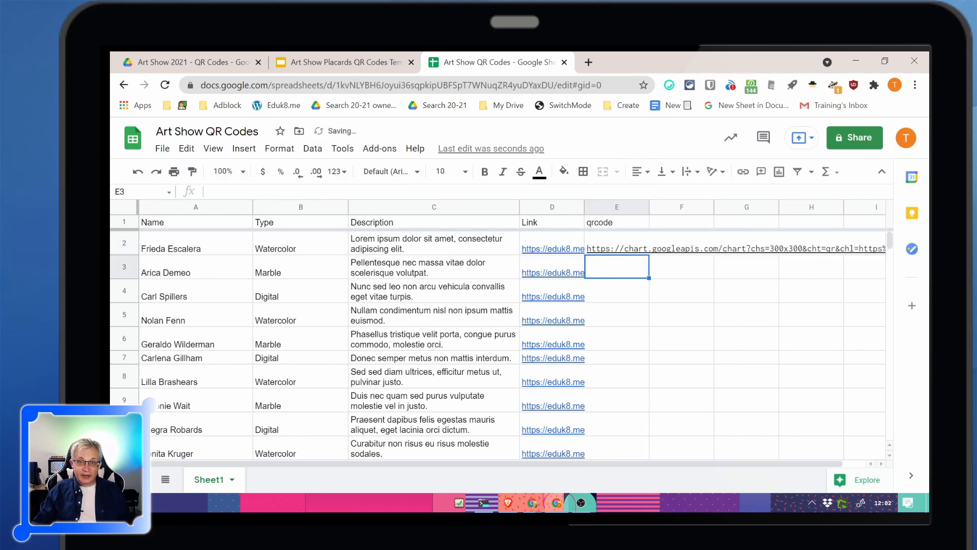
# - Preview the QR code image linked from E2, close it, and fill the formula down through E21
pyautogui.click(615, 248)
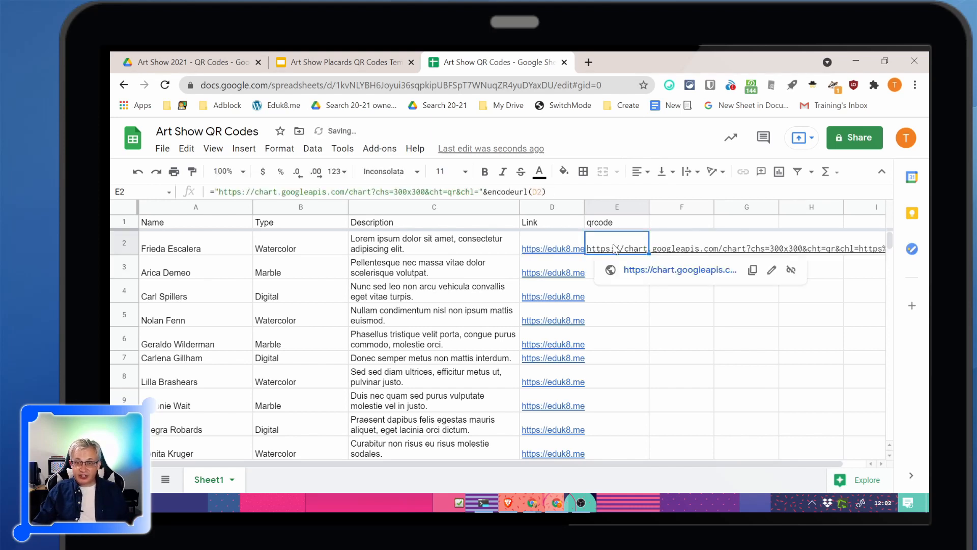
pyautogui.click(656, 273)
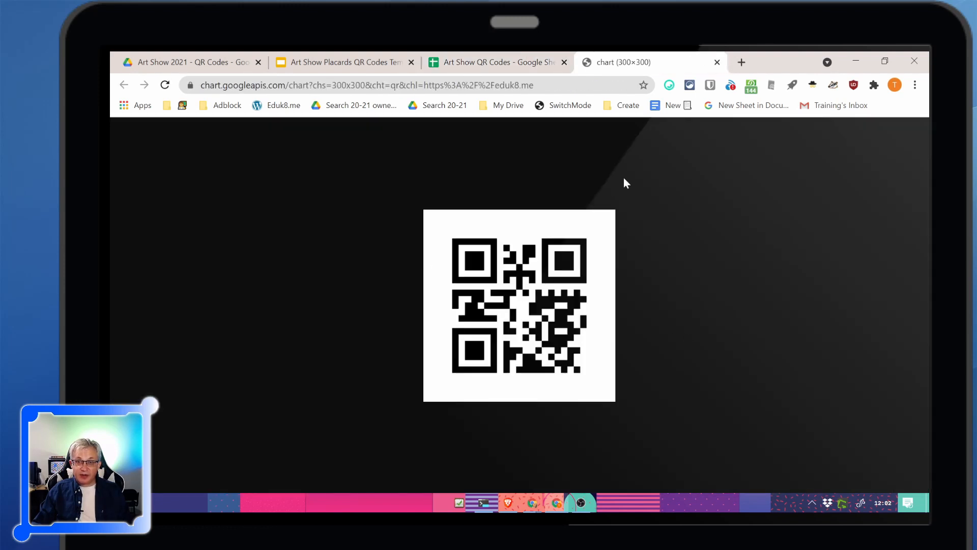
pyautogui.click(717, 62)
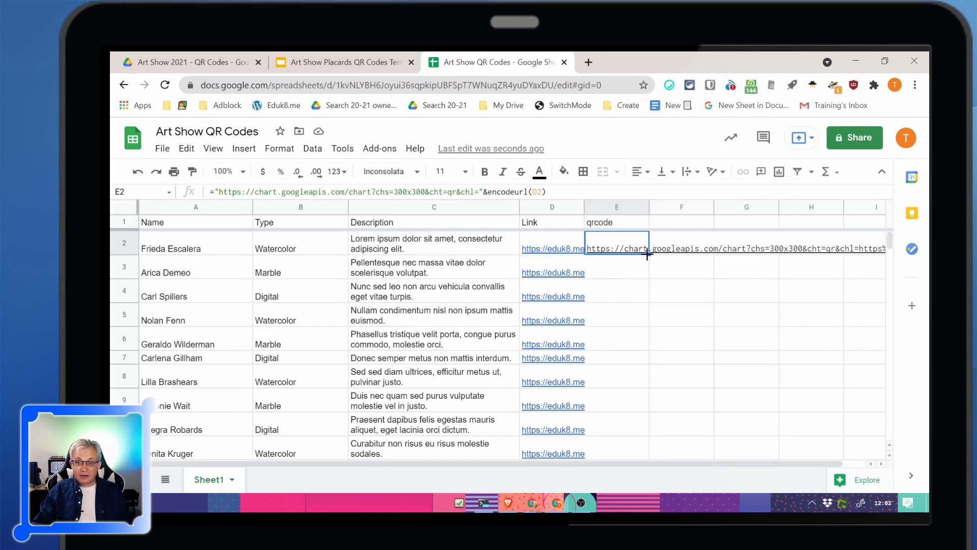
pyautogui.moveTo(649, 254); pyautogui.dragTo(653, 392)
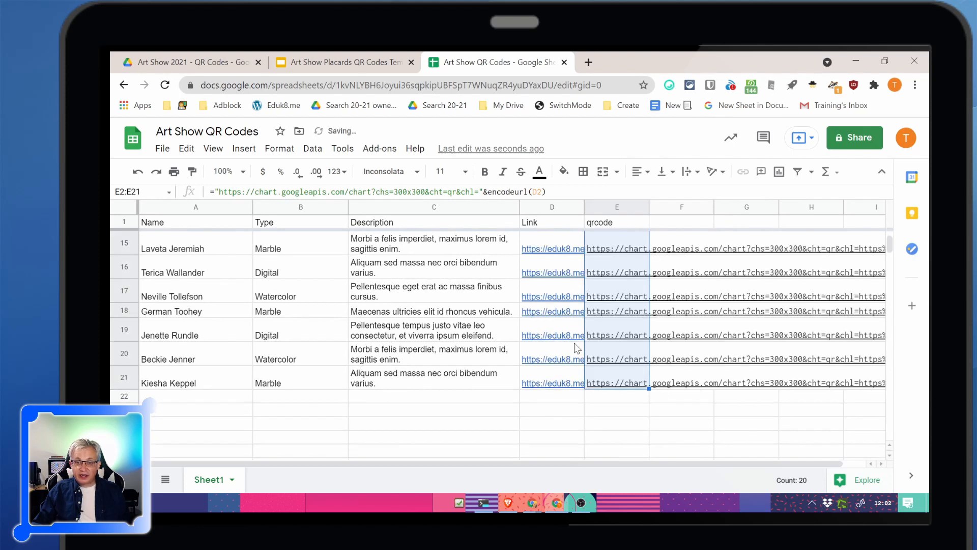
pyautogui.scroll(5, 587, 342)
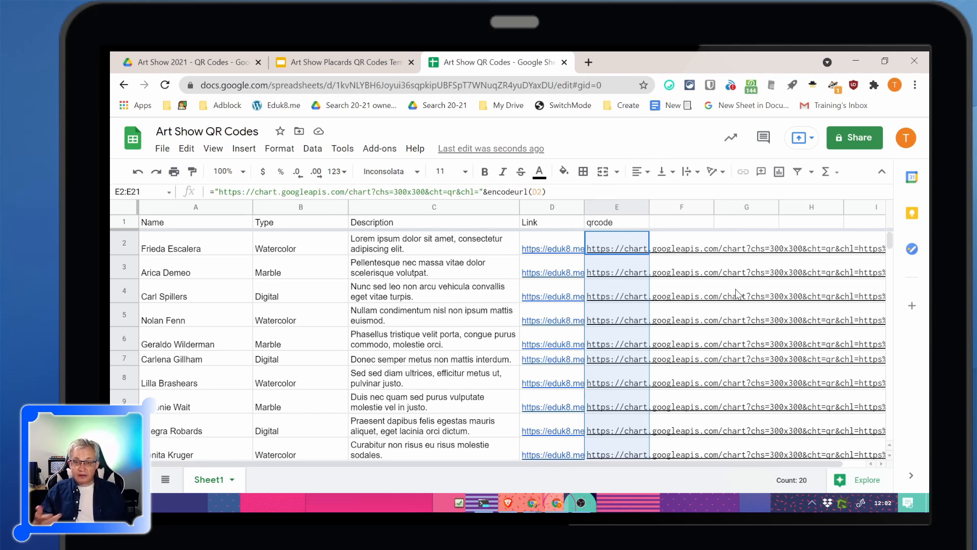
# - Create a new Autocrat merge job named "QR Codes Placards" and continue to the template choice
pyautogui.click(384, 149)
pyautogui.moveTo(415, 205)
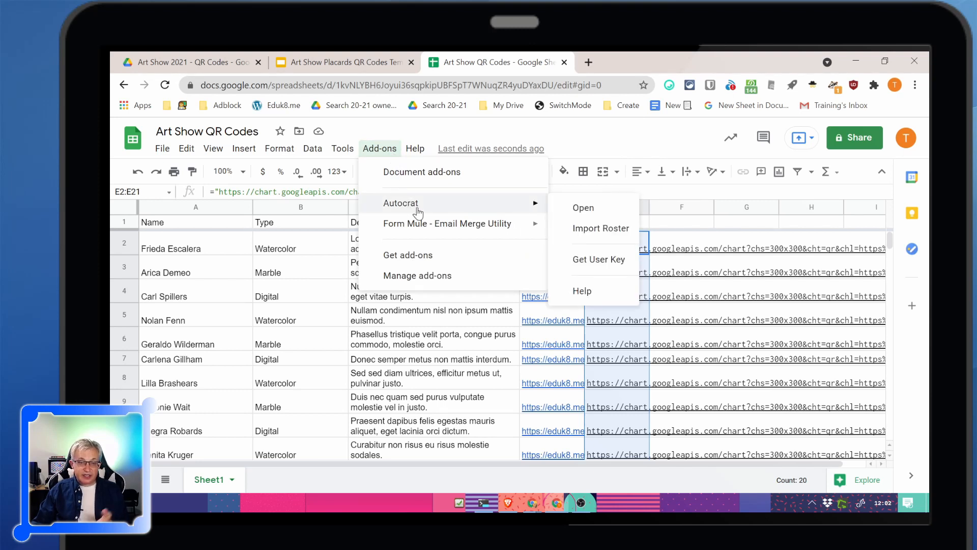
pyautogui.click(598, 208)
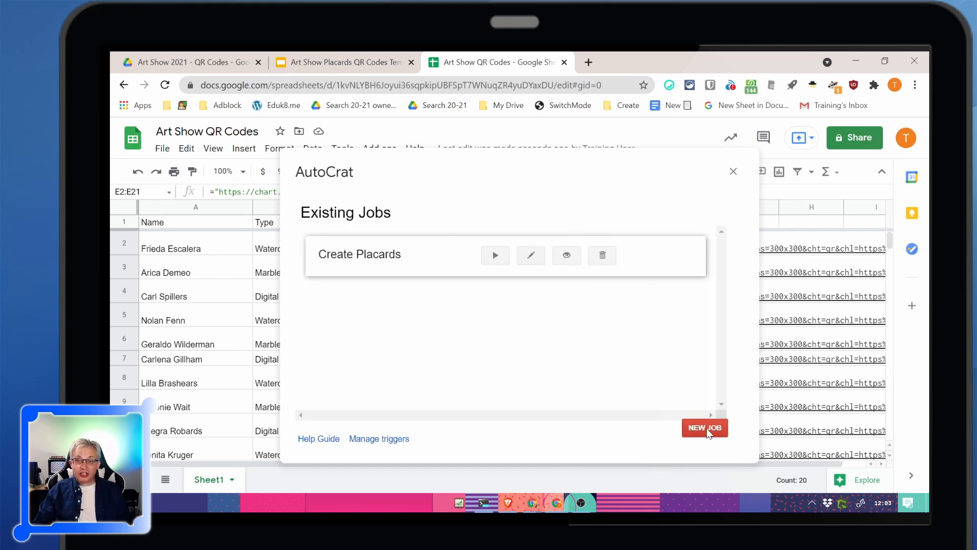
pyautogui.click(707, 428)
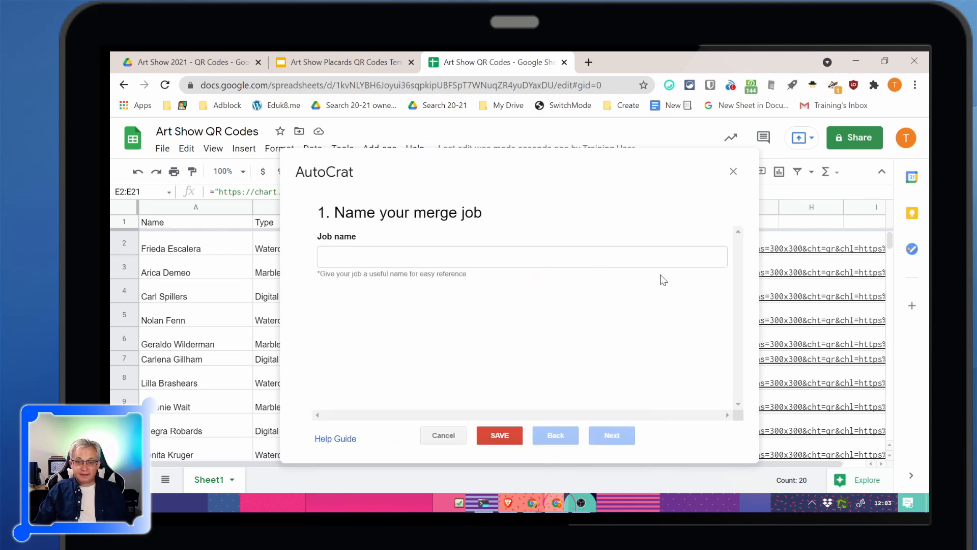
pyautogui.click(662, 257)
pyautogui.click(387, 308)
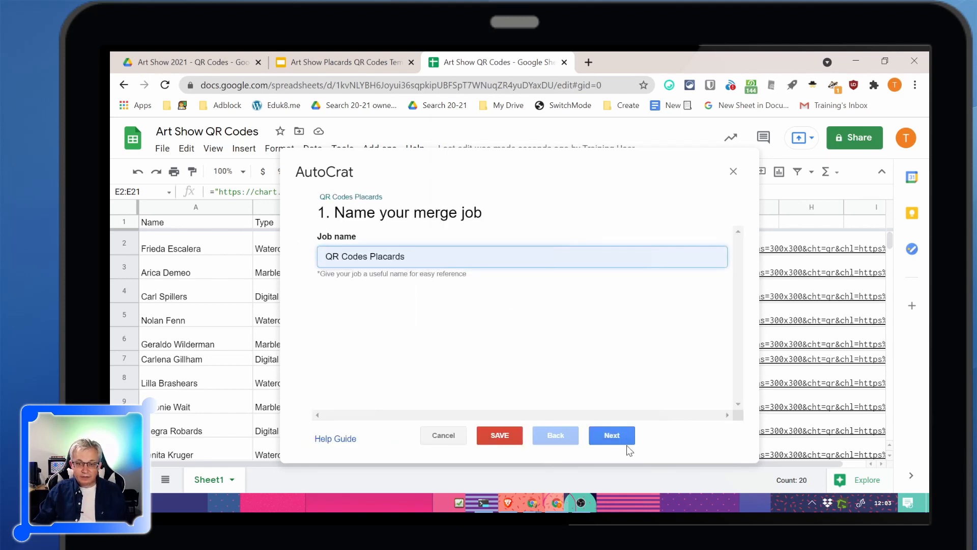
pyautogui.click(612, 436)
# - Choose the Art Show Placards QR Codes Template from Drive as the job's template and continue to data mapping
pyautogui.click(340, 259)
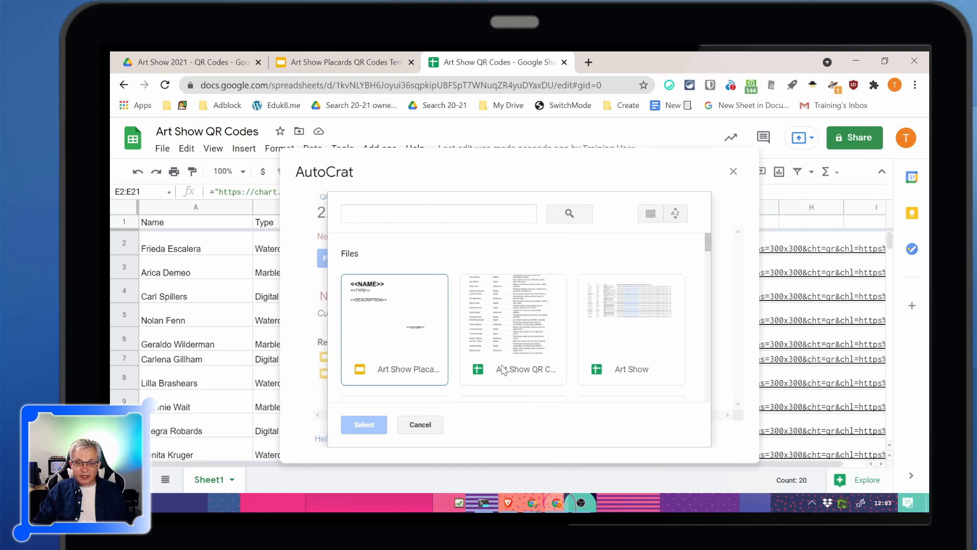
pyautogui.scroll(-3, 404, 369)
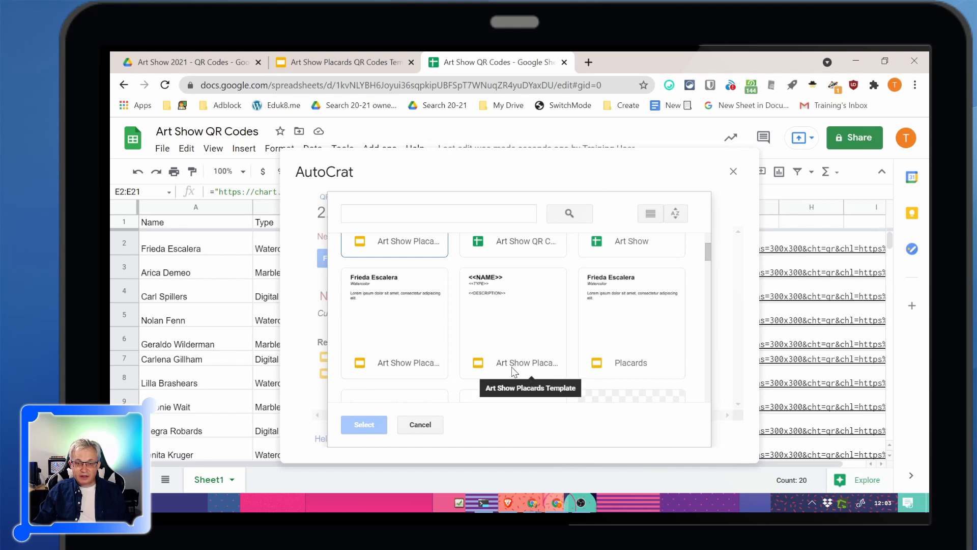
pyautogui.scroll(3, 384, 253)
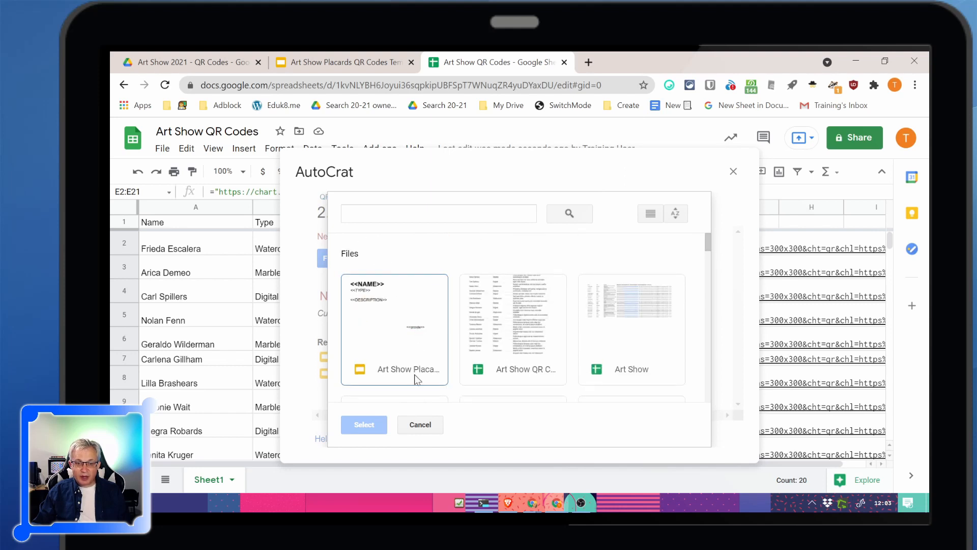
pyautogui.click(356, 61)
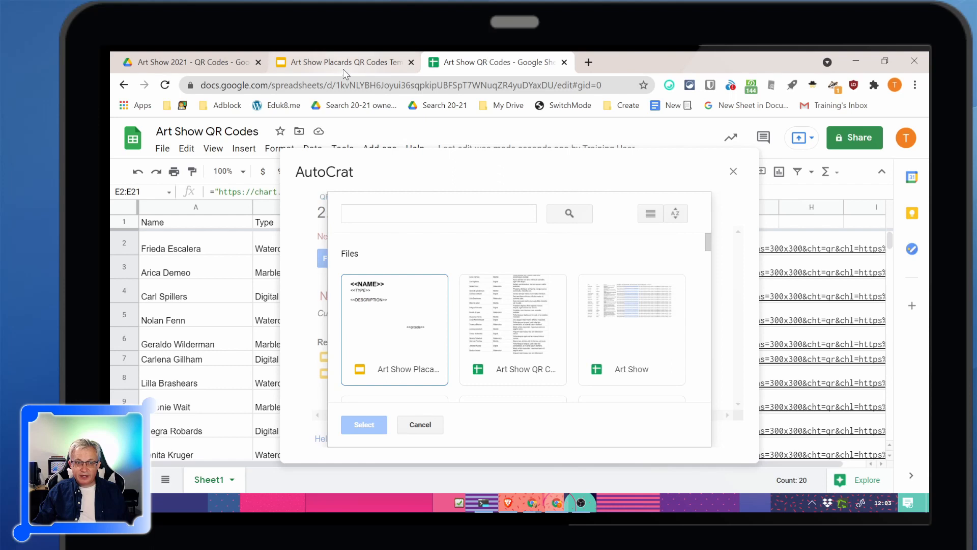
pyautogui.click(529, 61)
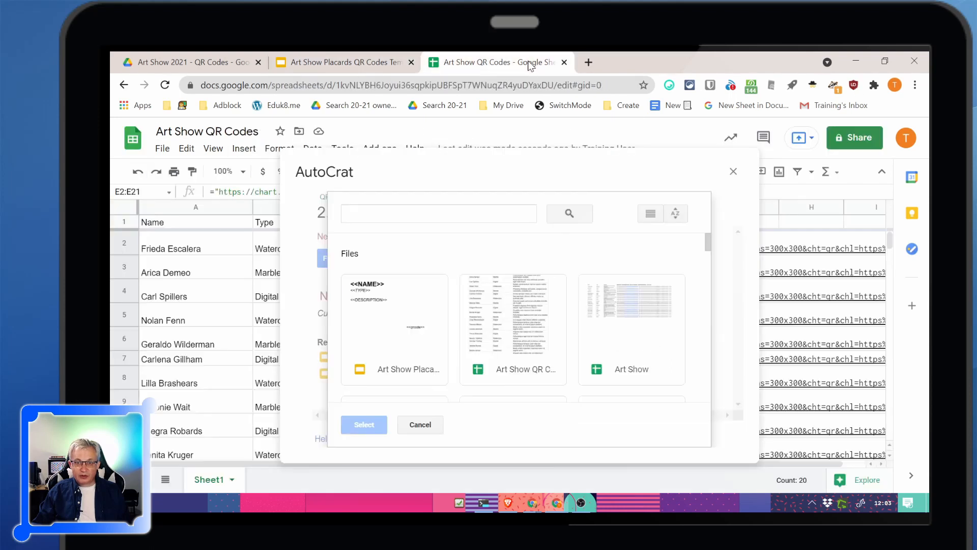
pyautogui.click(397, 376)
pyautogui.click(364, 424)
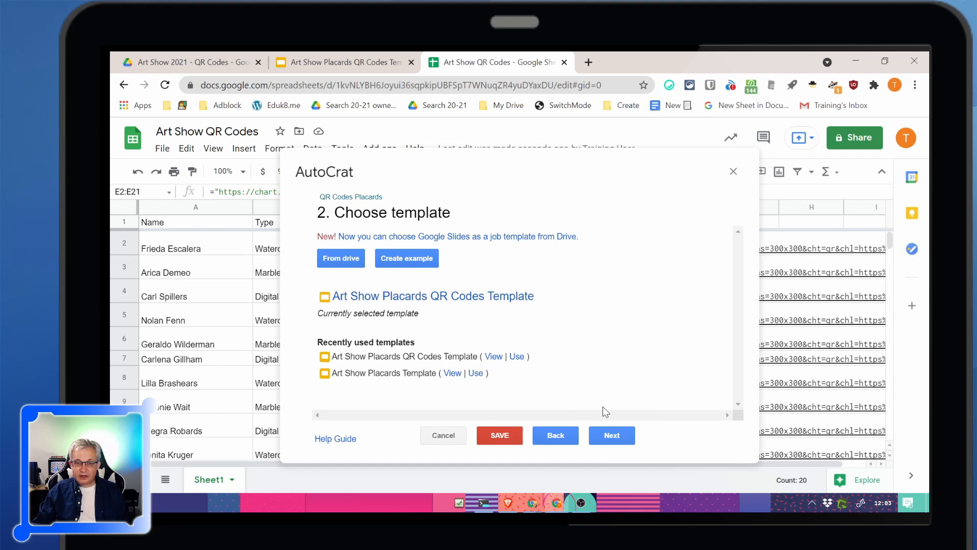
pyautogui.click(615, 435)
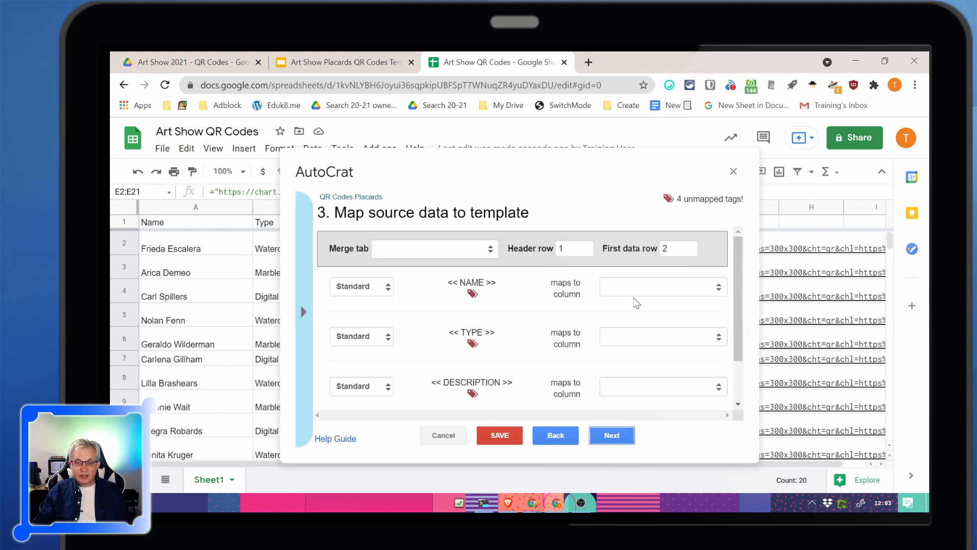
# - Set Sheet1 as the merge job's source sheet
pyautogui.click(638, 287)
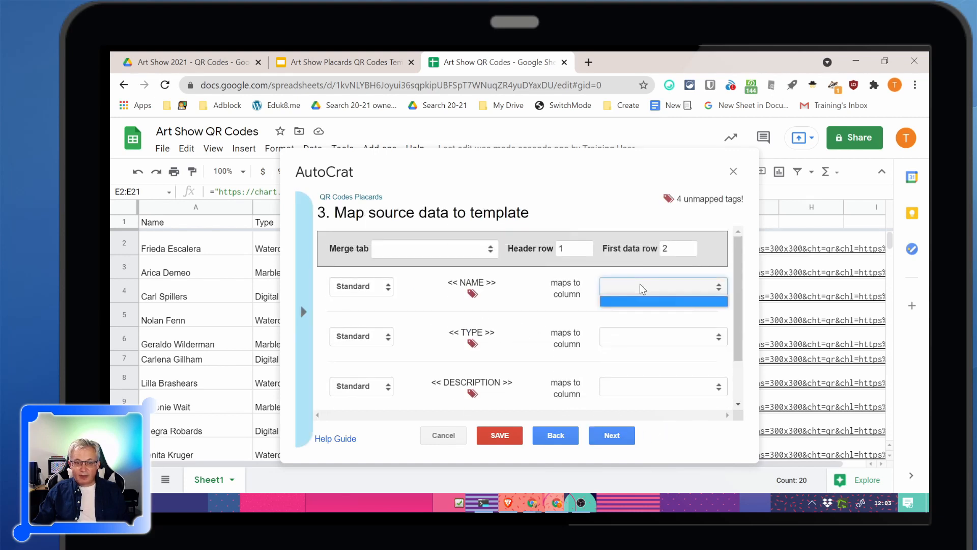
pyautogui.click(593, 287)
pyautogui.click(435, 248)
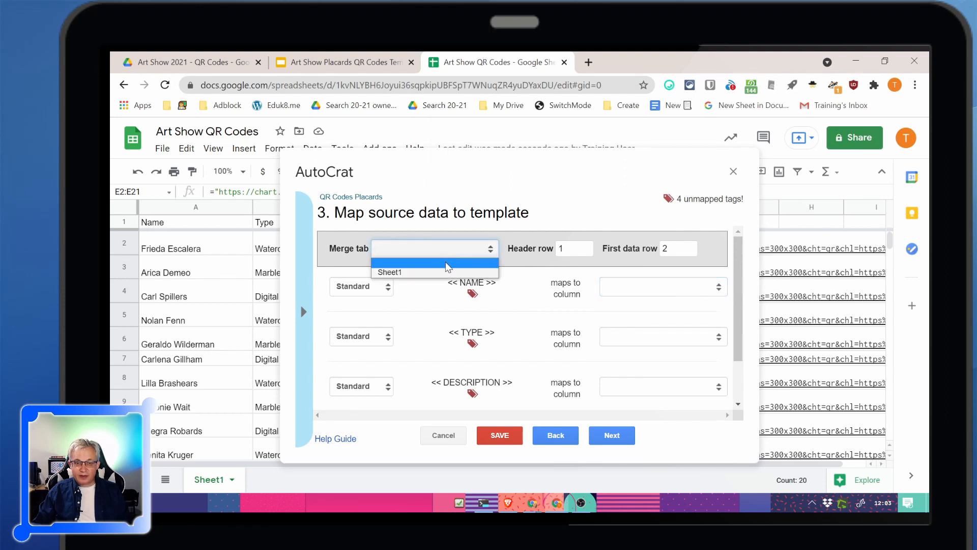
pyautogui.click(436, 275)
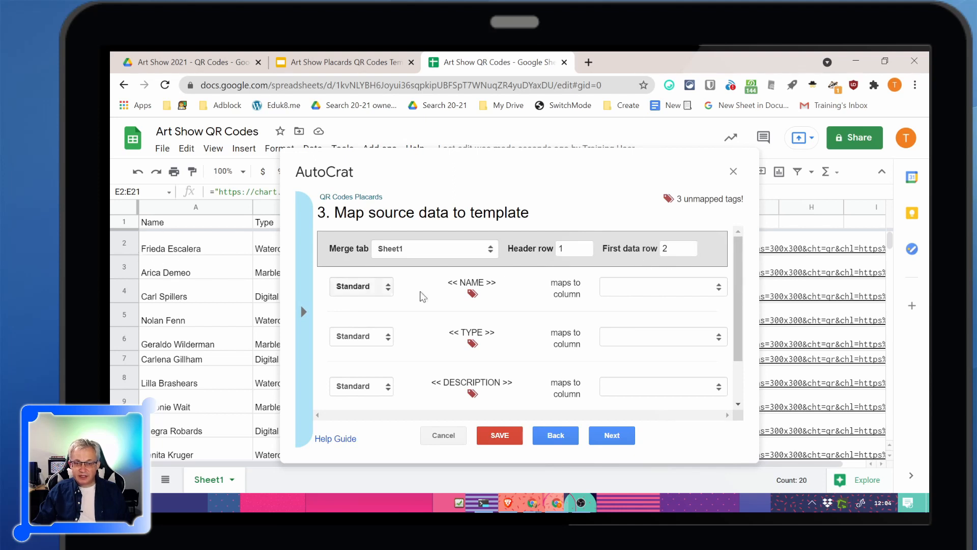
# - Map the NAME, TYPE and DESCRIPTION tags to the Name, Type and Description columns
pyautogui.click(642, 286)
pyautogui.click(639, 314)
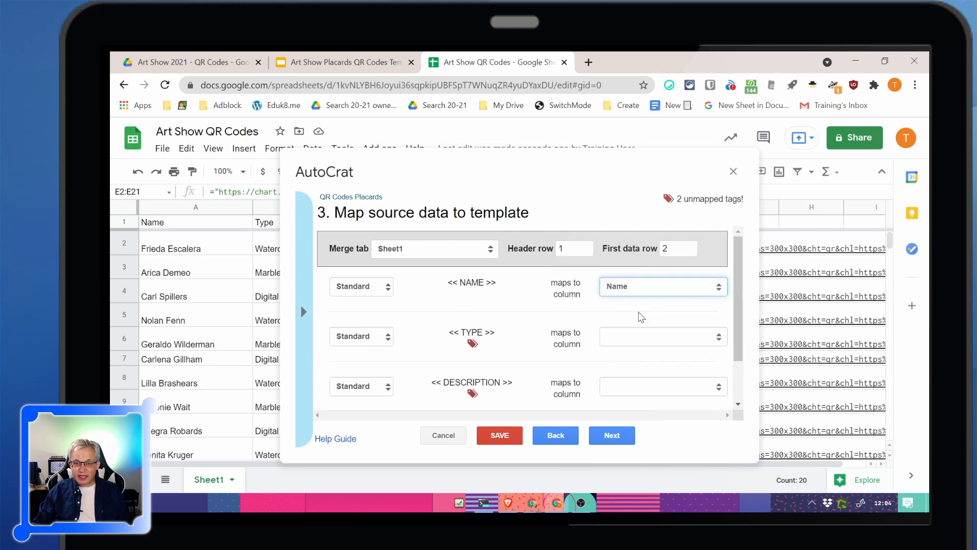
pyautogui.click(641, 339)
pyautogui.click(640, 369)
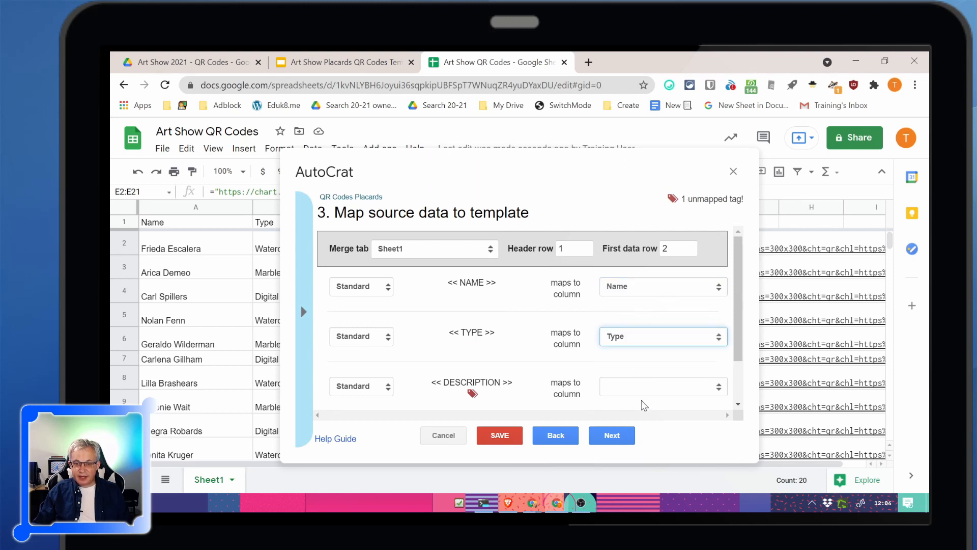
pyautogui.click(648, 386)
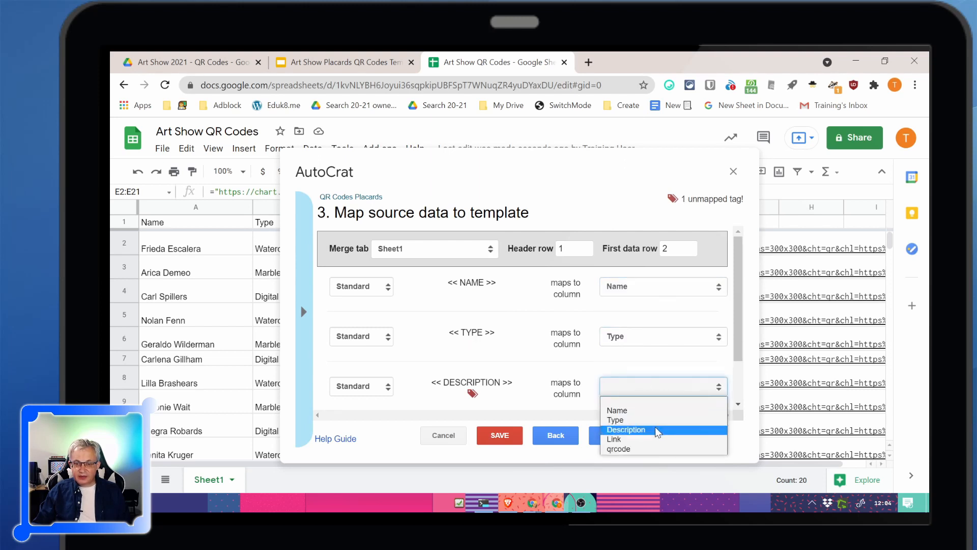
pyautogui.click(656, 430)
pyautogui.scroll(-2, 585, 375)
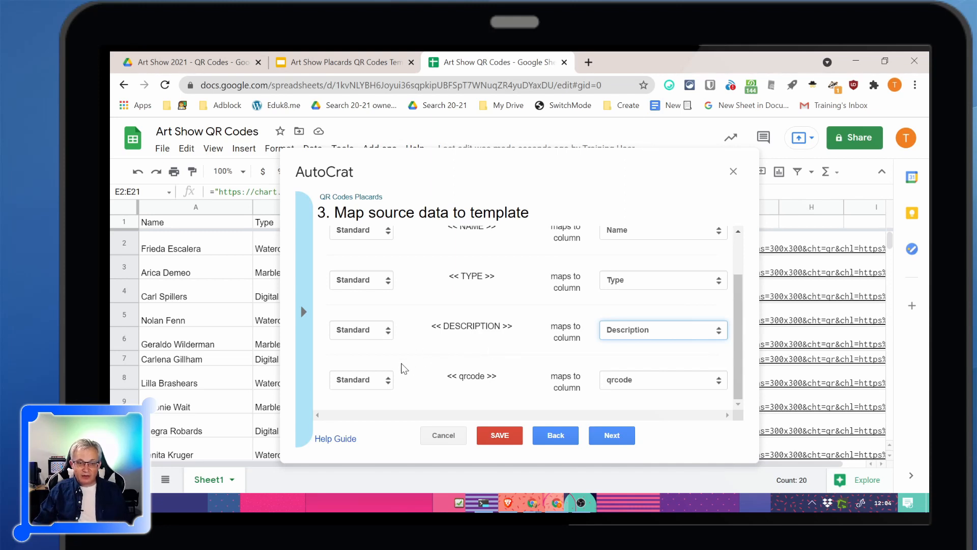
# - Map the qrcode tag as an Image to the qrcode column and continue to the file settings
pyautogui.click(383, 386)
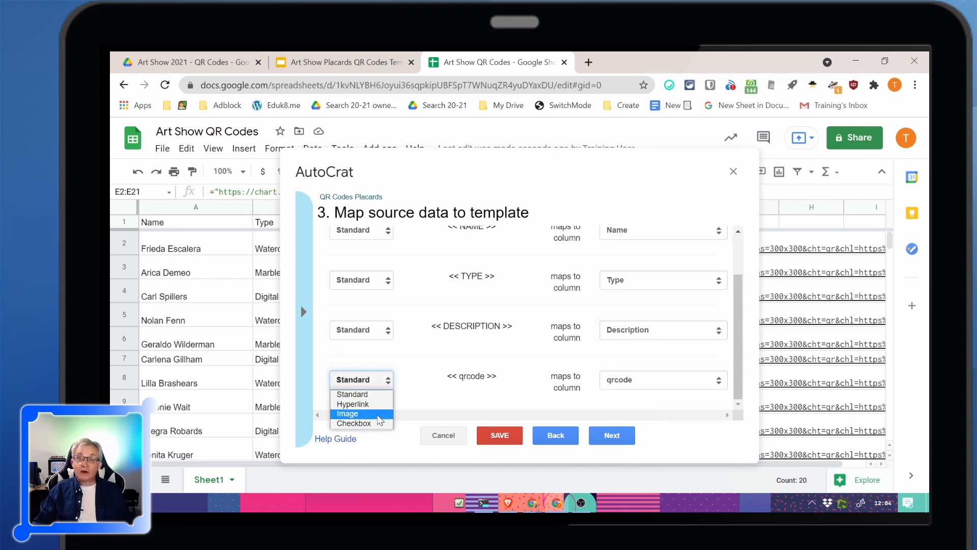
pyautogui.click(379, 415)
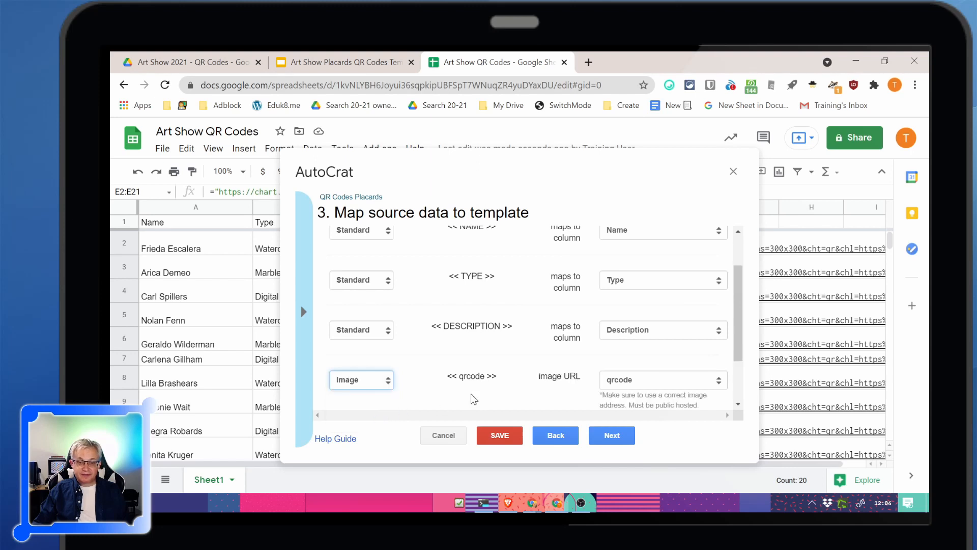
pyautogui.click(640, 383)
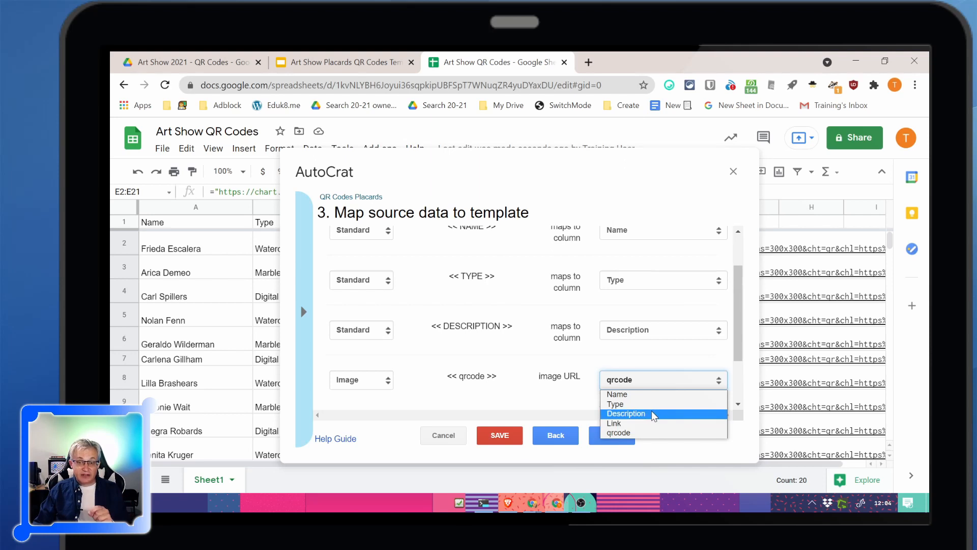
pyautogui.click(634, 433)
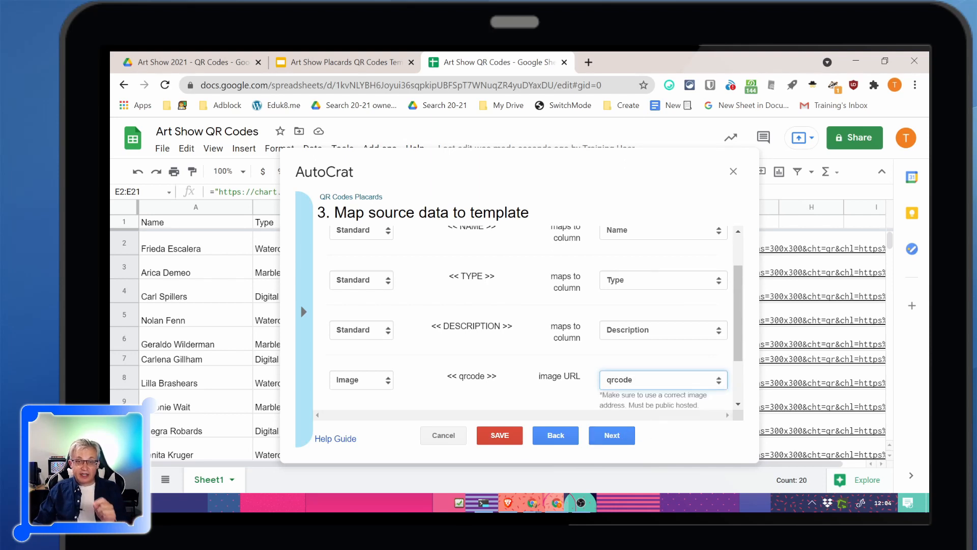
pyautogui.click(613, 435)
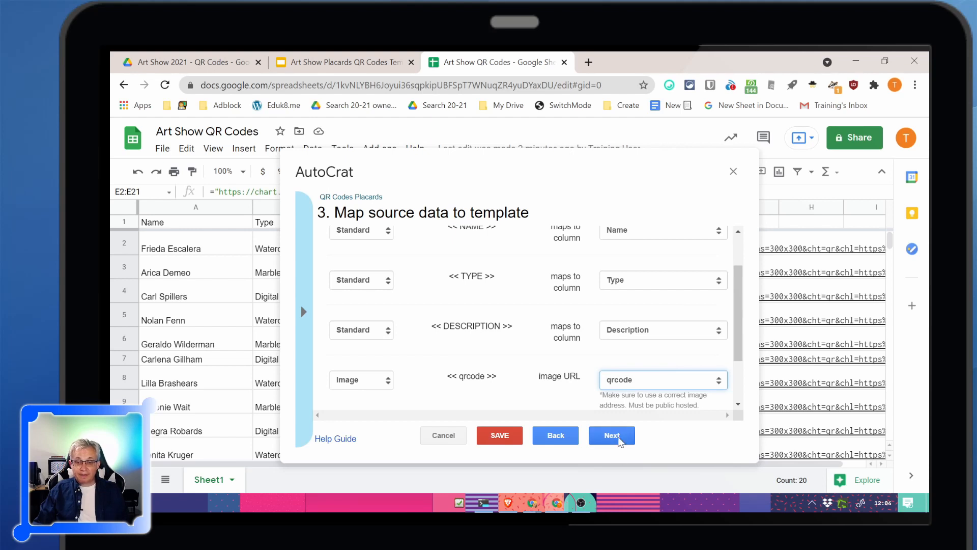
# - Name the output file QR Code Placards, select single output mode, and continue to the destination folder choice
pyautogui.click(359, 254)
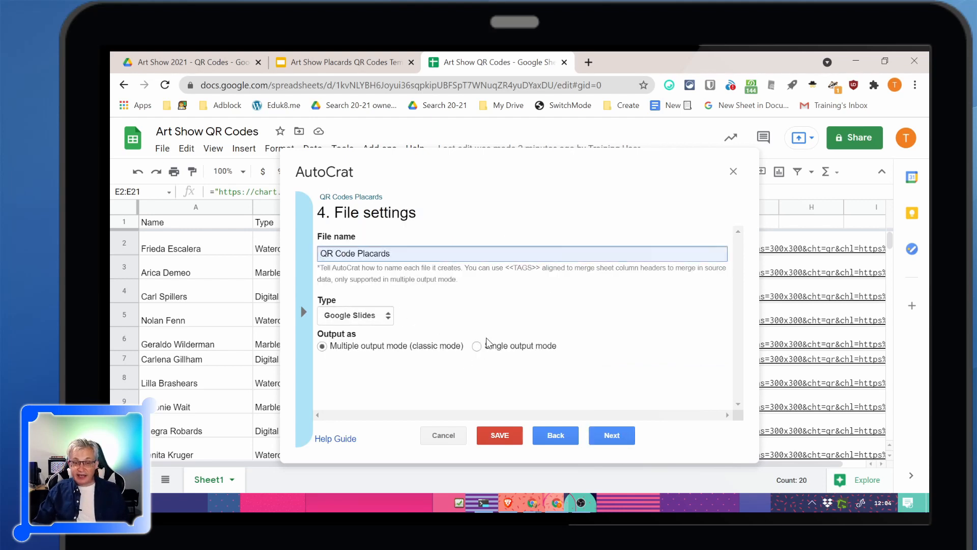
pyautogui.click(477, 346)
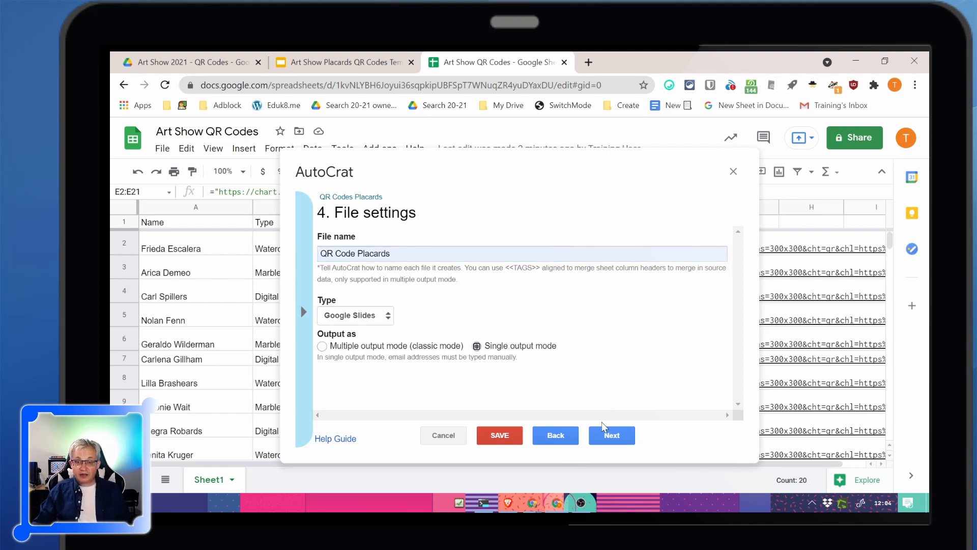
pyautogui.click(620, 437)
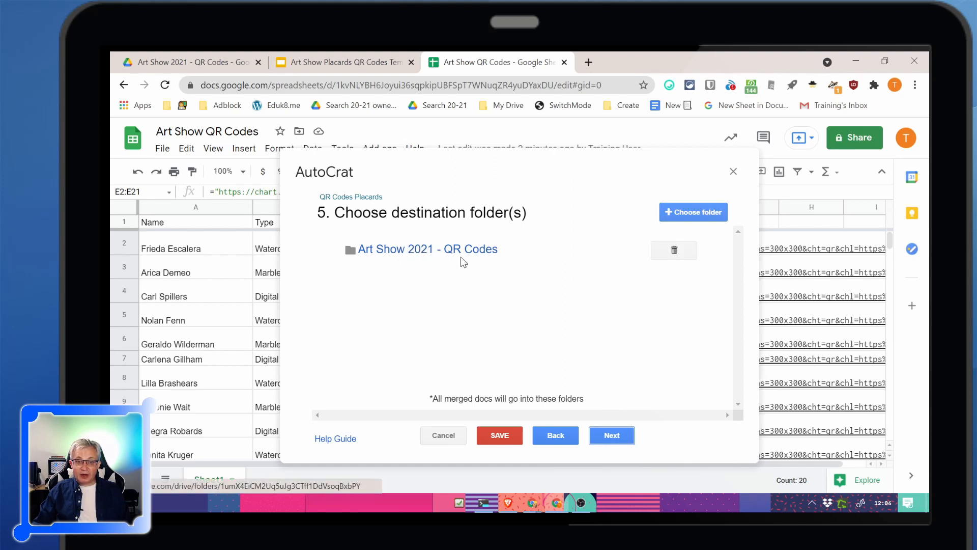
# - Accept the Art Show 2021 - QR Codes destination folder and the default optional, sharing and trigger settings, and save the merge job
pyautogui.click(624, 436)
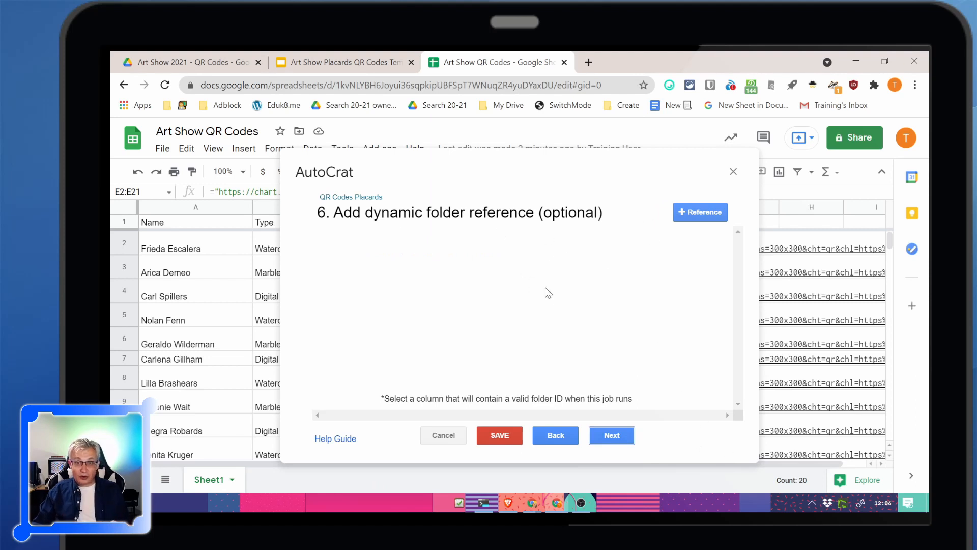
pyautogui.click(631, 441)
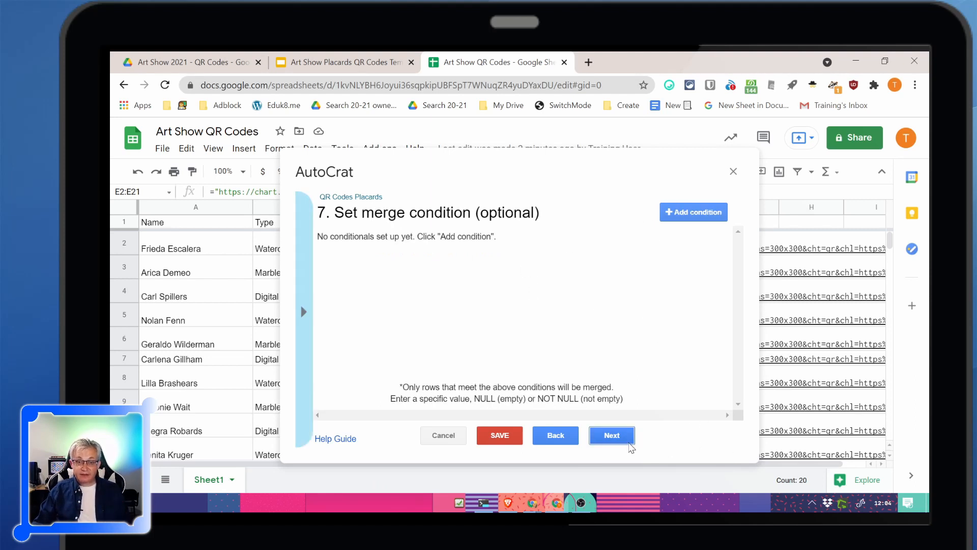
pyautogui.click(616, 436)
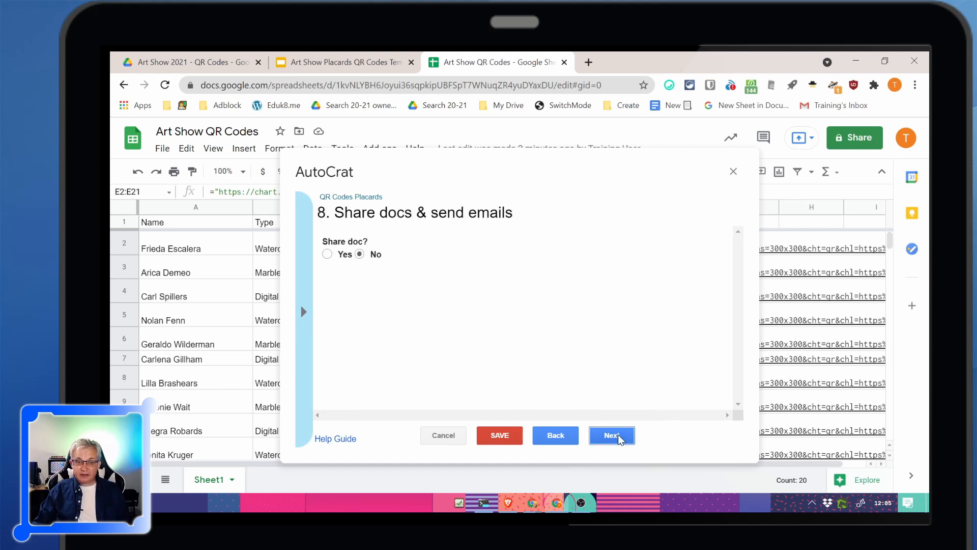
pyautogui.click(618, 437)
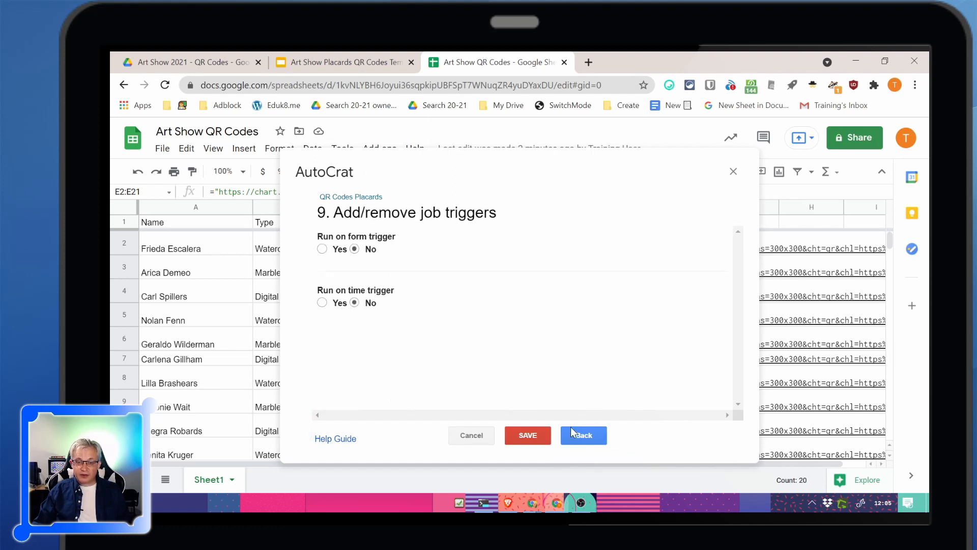
pyautogui.click(528, 436)
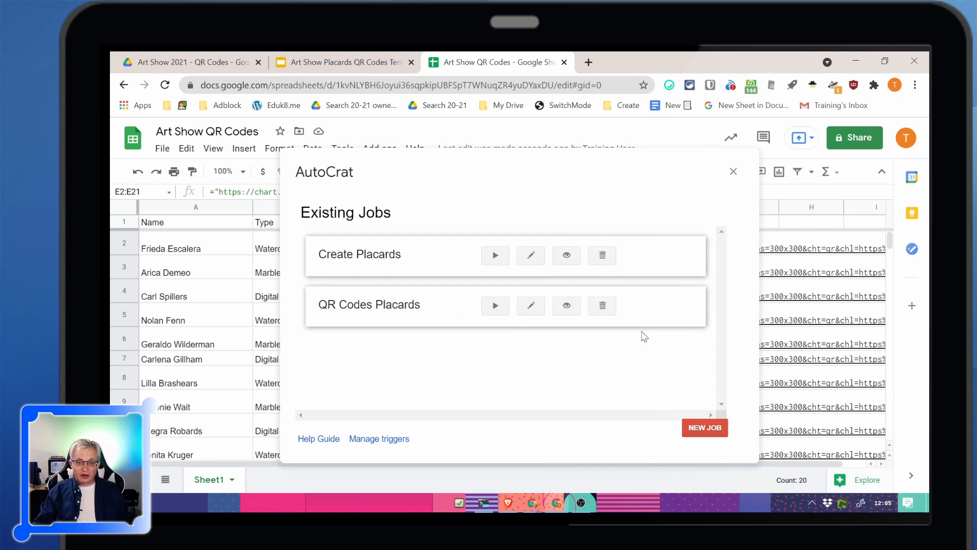
# - Run the QR Codes Placards merge job and open the merged presentation from its URL in row 2 to review the placards
pyautogui.click(495, 306)
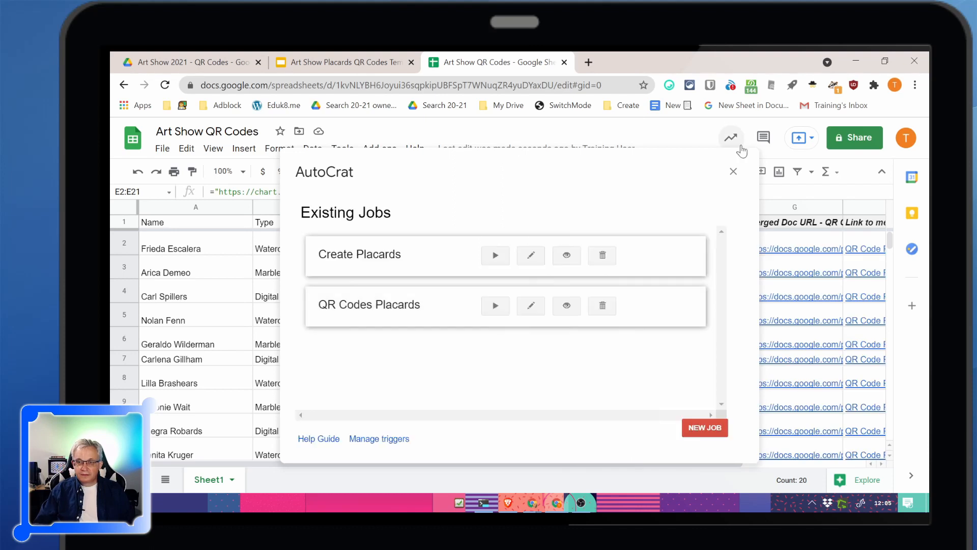
pyautogui.click(733, 172)
pyautogui.click(783, 246)
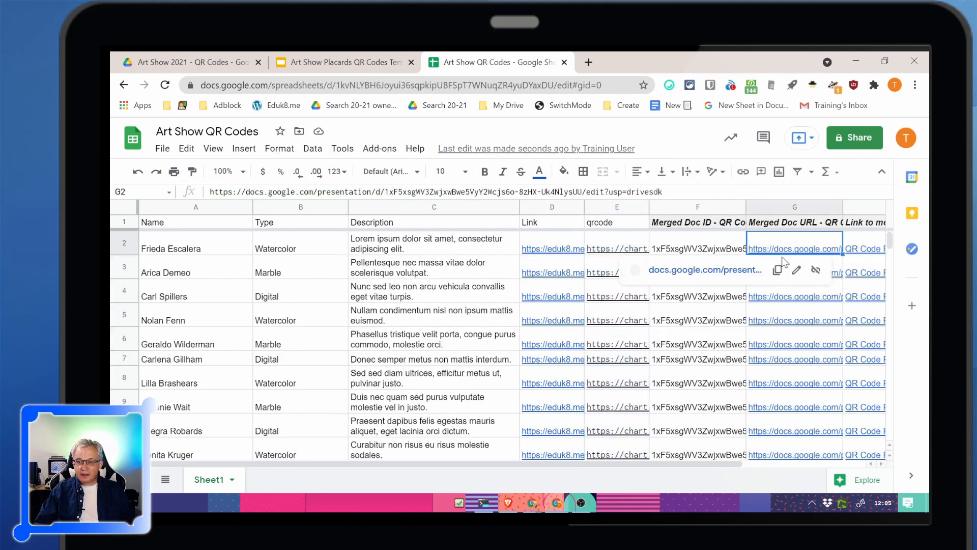
pyautogui.click(695, 272)
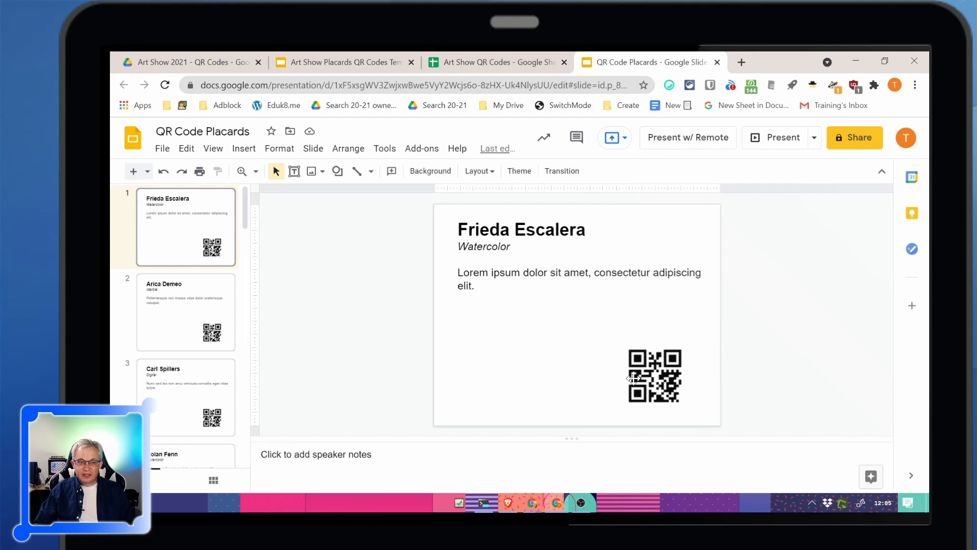
pyautogui.scroll(-3, 194, 336)
pyautogui.scroll(-6, 201, 331)
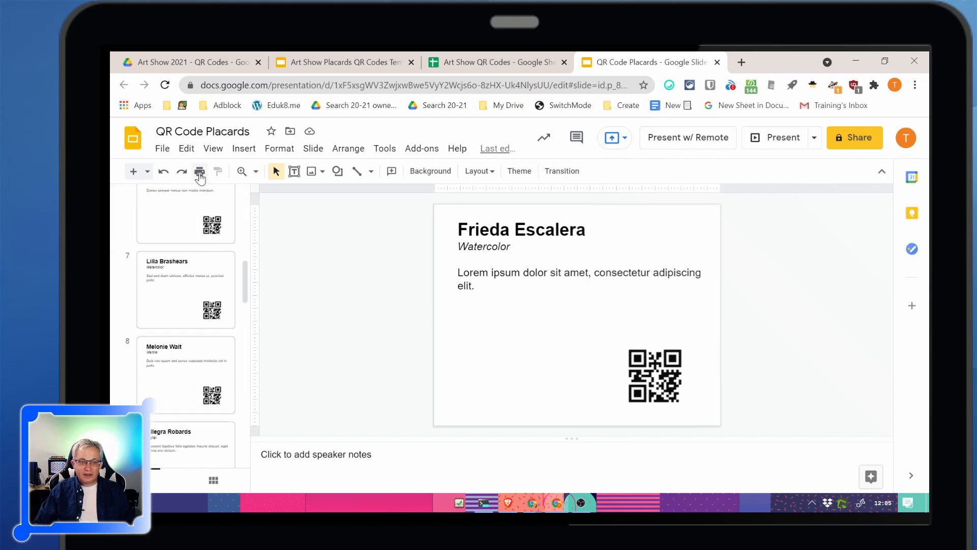
# - Open the presentation's print settings and preview and set the layout to Handout - 4 slides per page
pyautogui.click(162, 150)
pyautogui.scroll(-3, 214, 458)
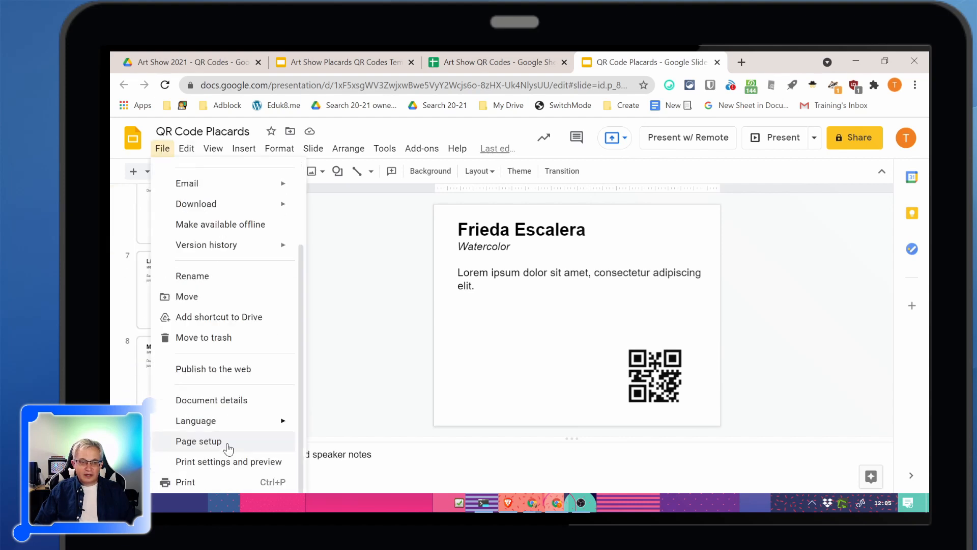
pyautogui.click(229, 460)
pyautogui.scroll(-1, 519, 338)
pyautogui.scroll(4, 519, 338)
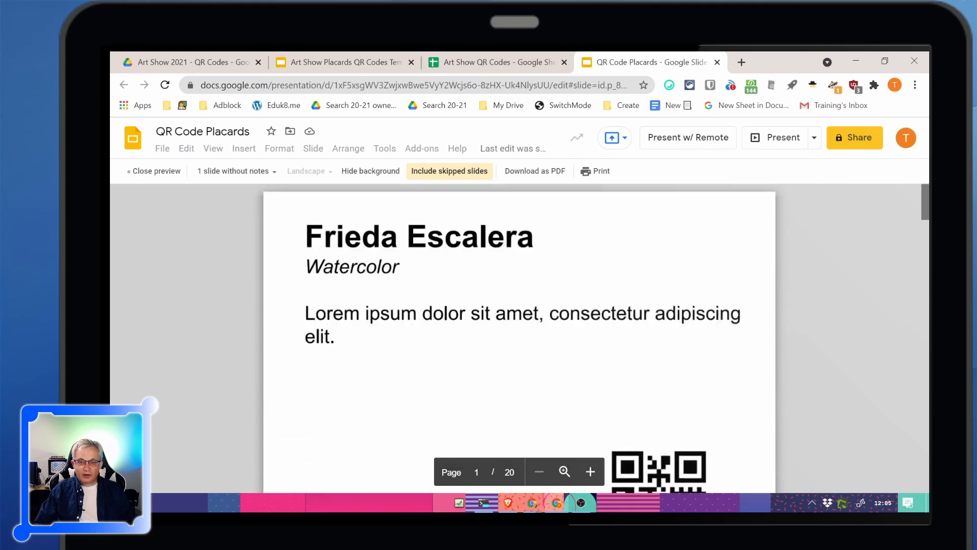
pyautogui.click(235, 171)
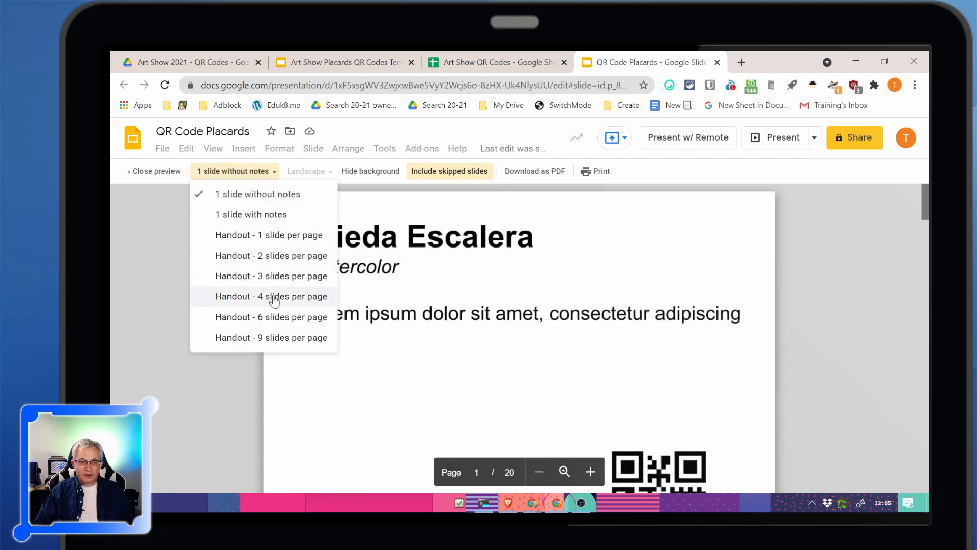
pyautogui.click(245, 298)
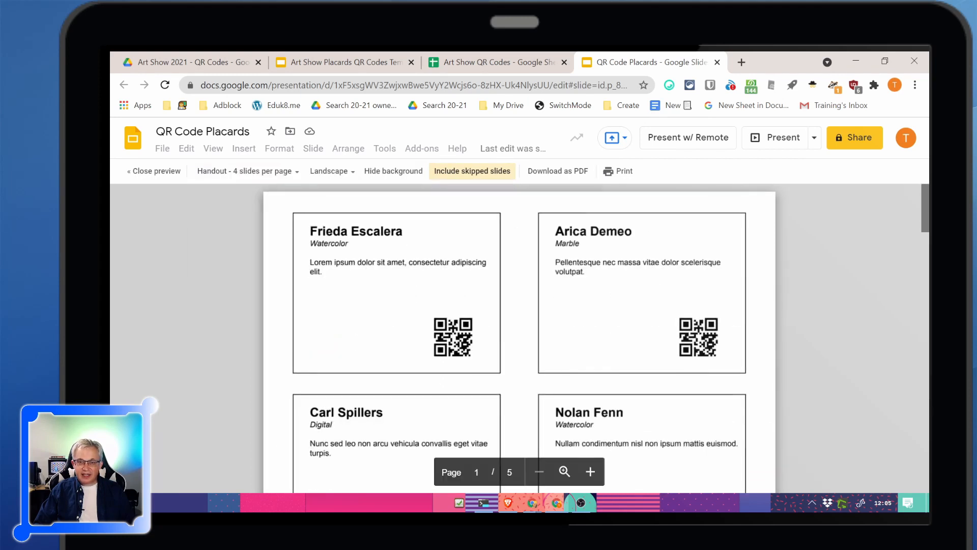